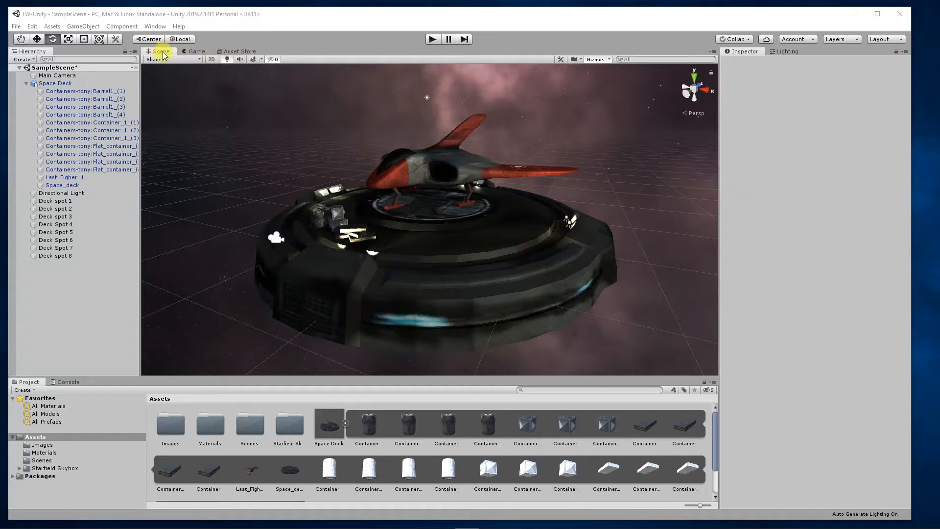
View the Starfield Skybox page in the Asset Store and return to the Scene view
left_click(239, 52)
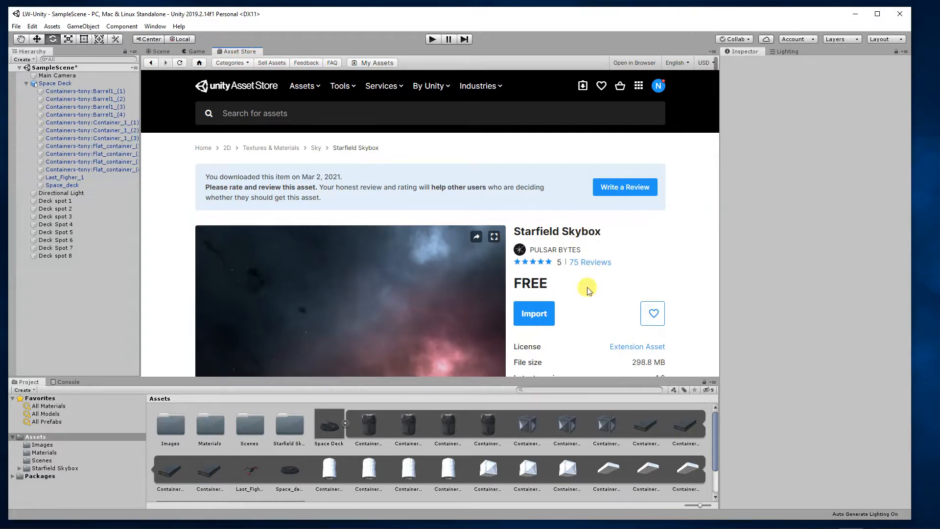
scroll(588, 289, "down", 1)
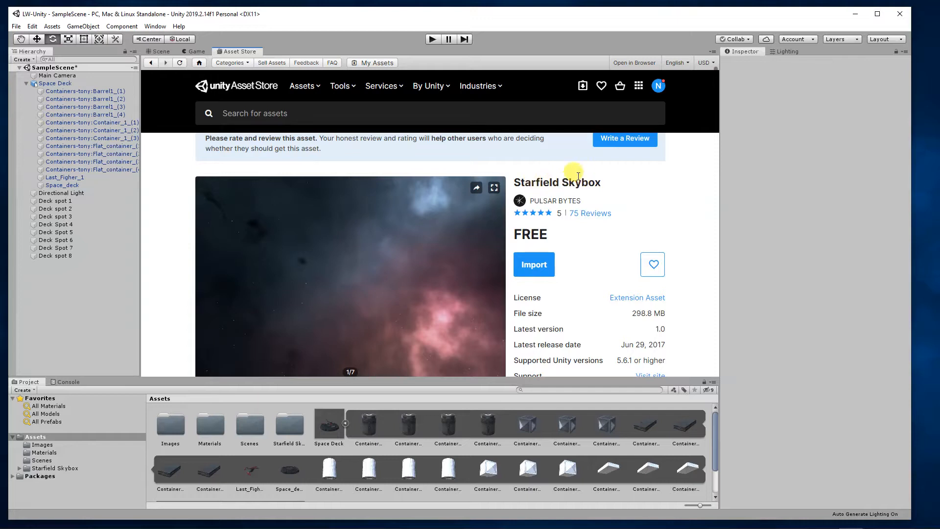
left_click(159, 51)
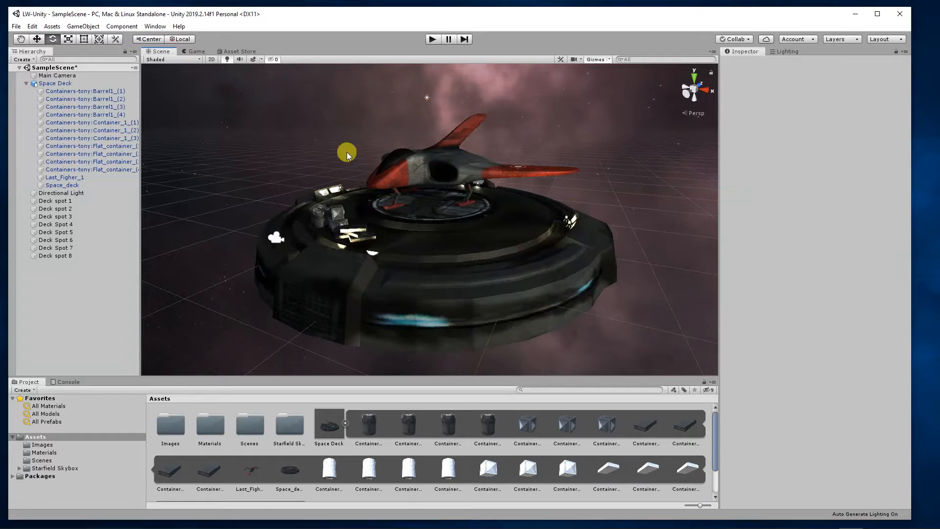
Search the Asset Store for "standard assets" and open the page of Standard Assets (for Unity 2018.4)
left_click(234, 52)
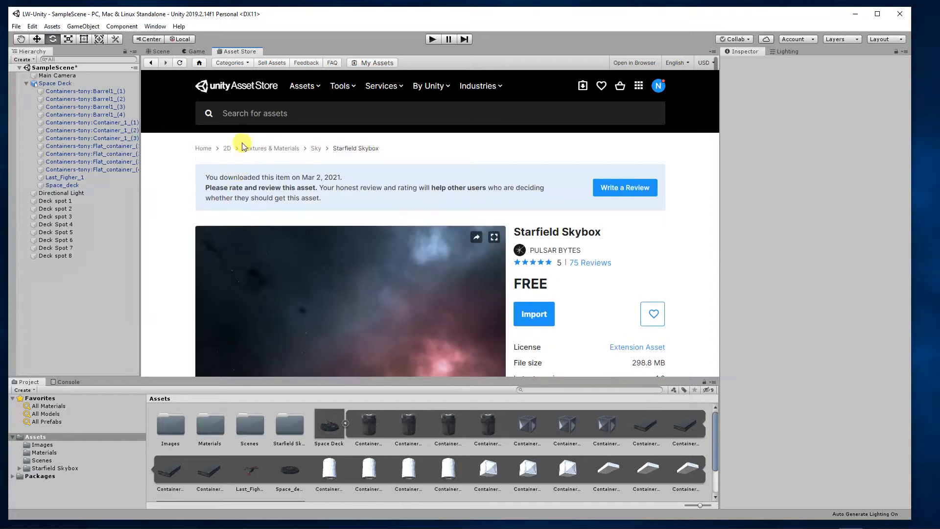
left_click(239, 113)
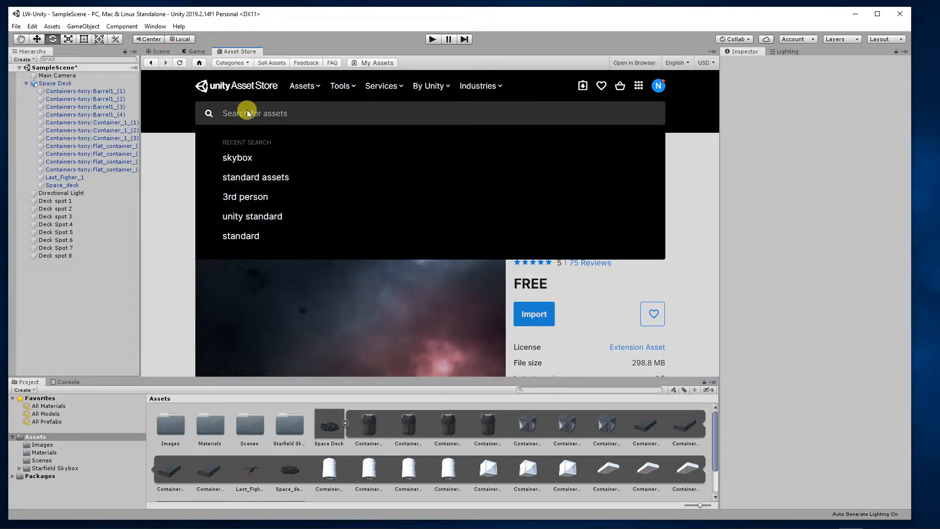
left_click(280, 178)
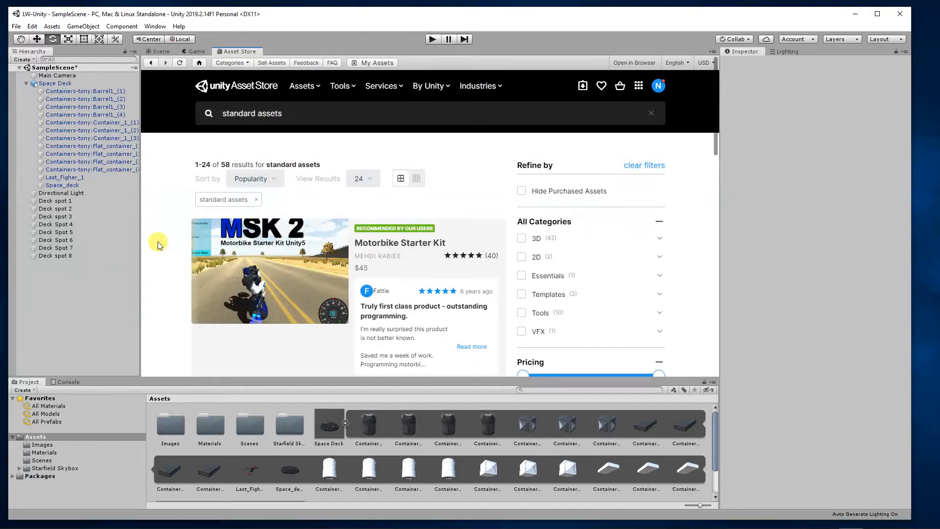
scroll(166, 238, "down", 3)
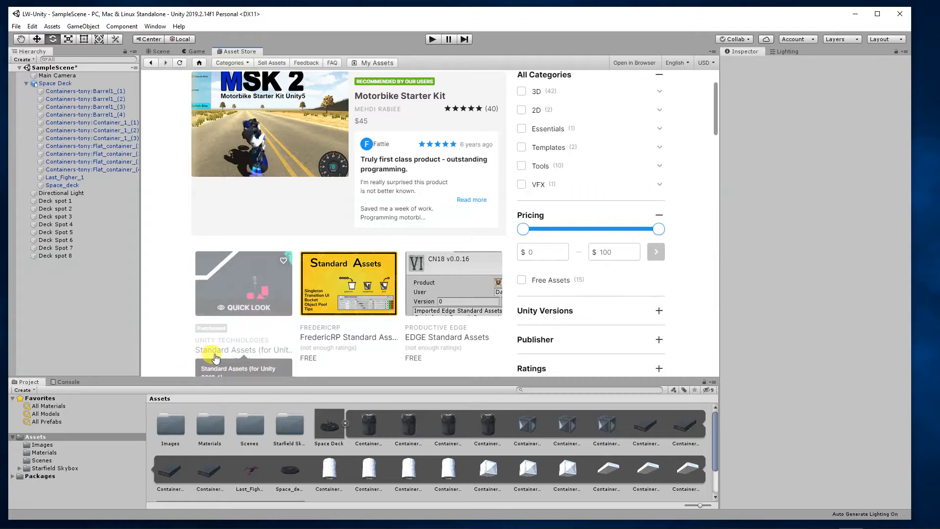
left_click(221, 268)
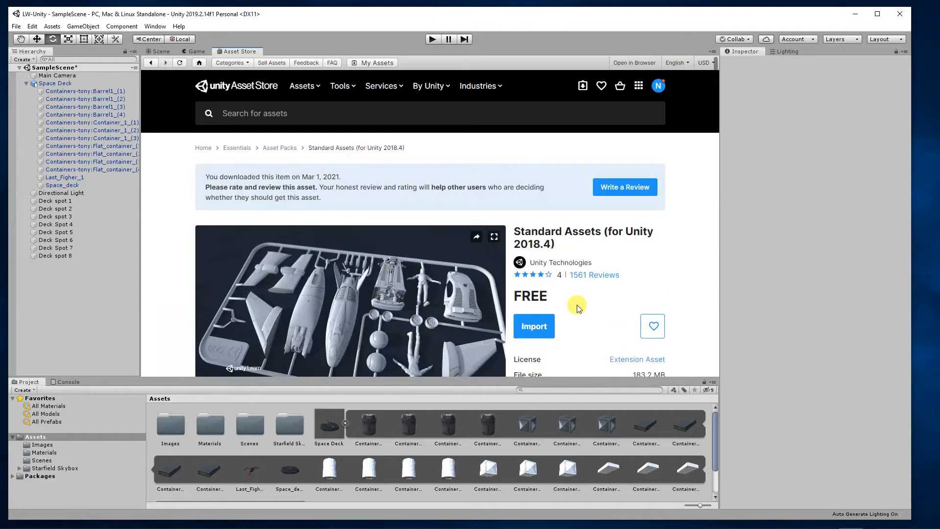
Import the complete Standard Assets (for Unity 2018.4) package into the project
scroll(582, 303, "down", 3)
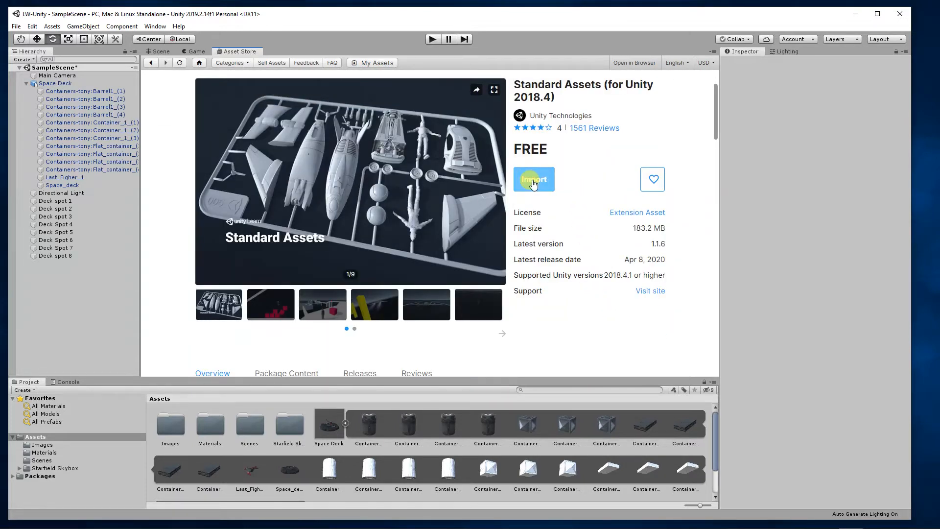
left_click(533, 183)
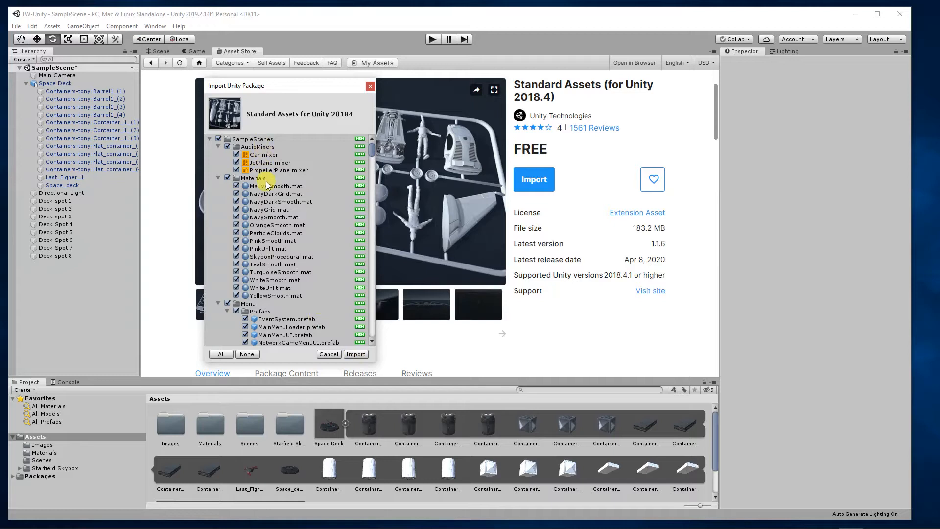
left_click(356, 355)
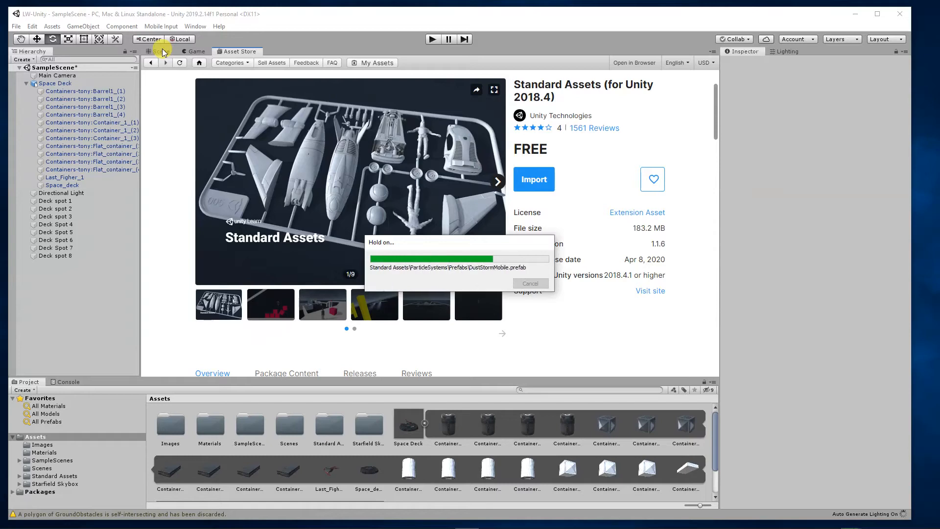
Return to the Scene view, collapse the Space Deck model's contents, and open the Standard Assets/Characters/ThirdPersonCharacter/Prefabs folder
left_click(159, 52)
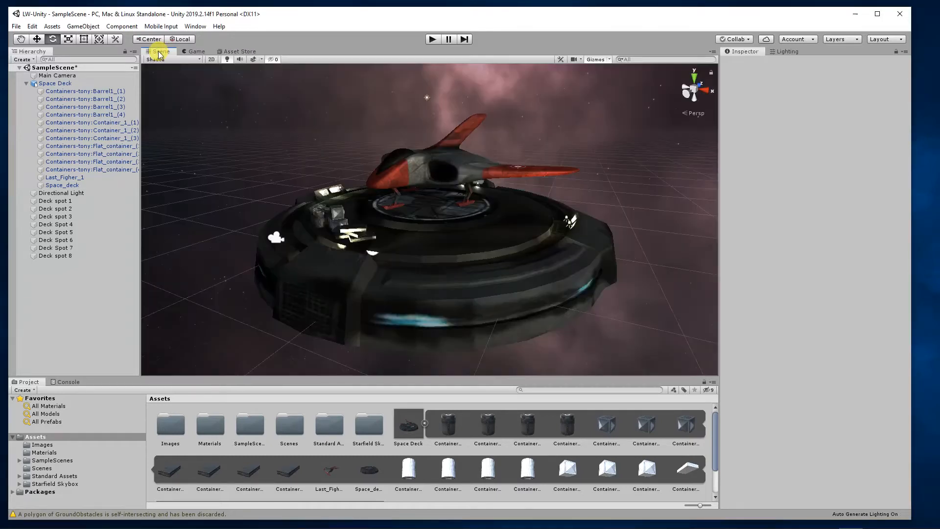
left_click(425, 423)
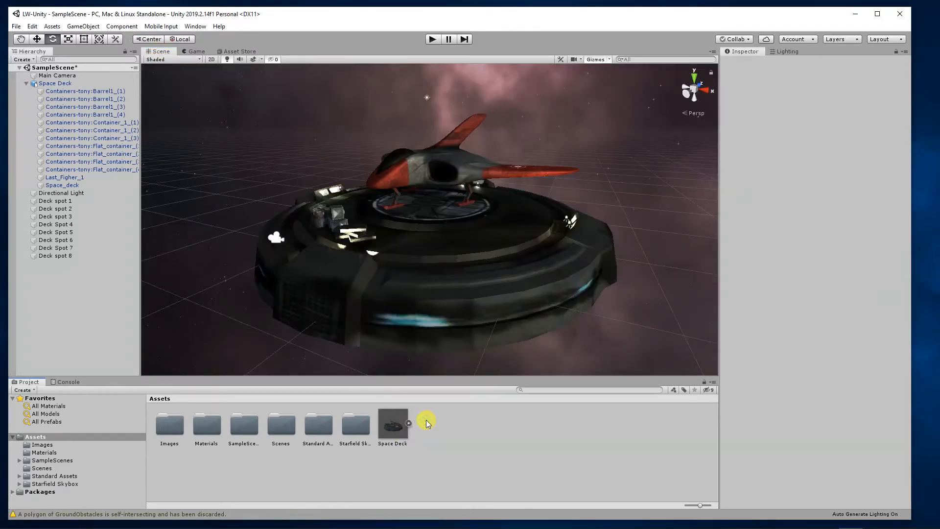
left_click(323, 445)
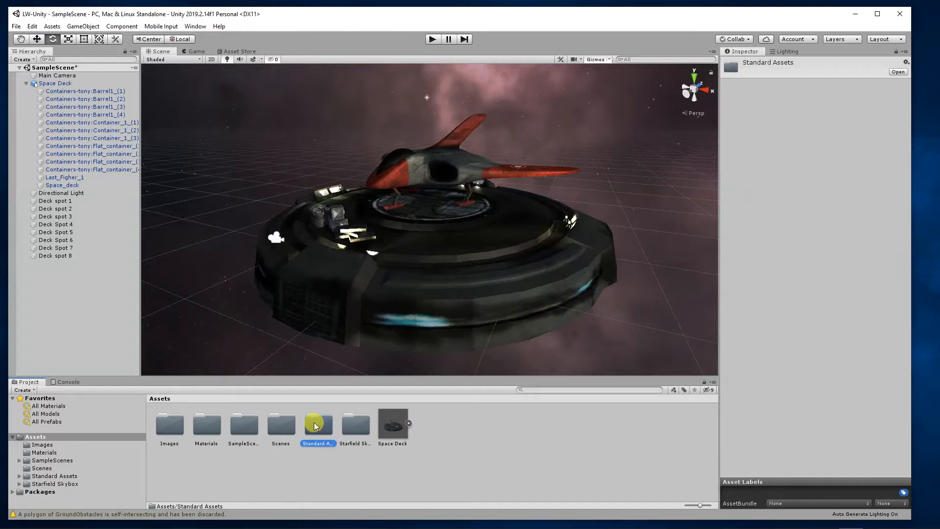
double_click(316, 425)
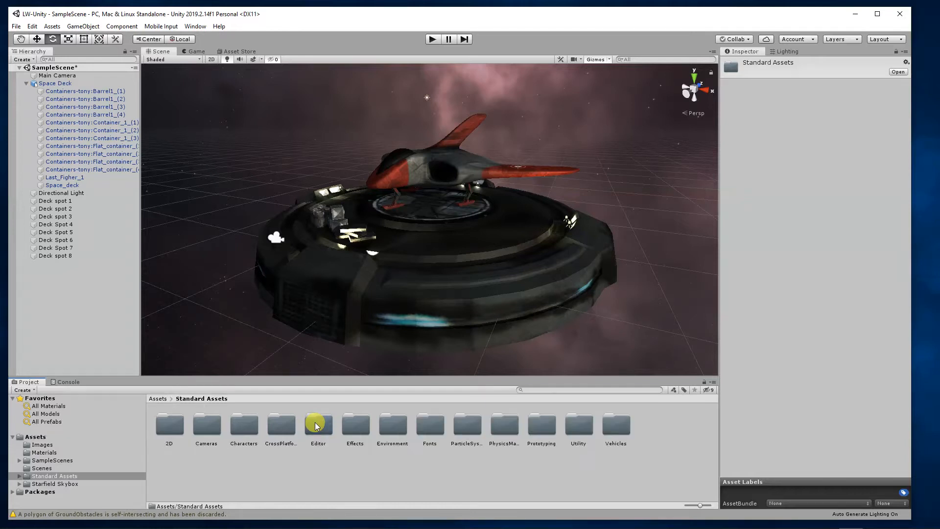
double_click(245, 426)
left_click(250, 426)
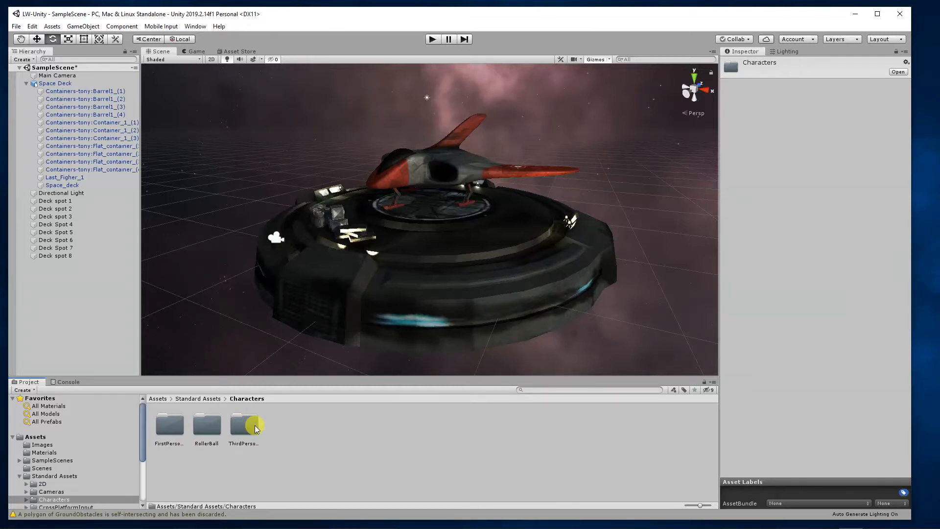
double_click(250, 426)
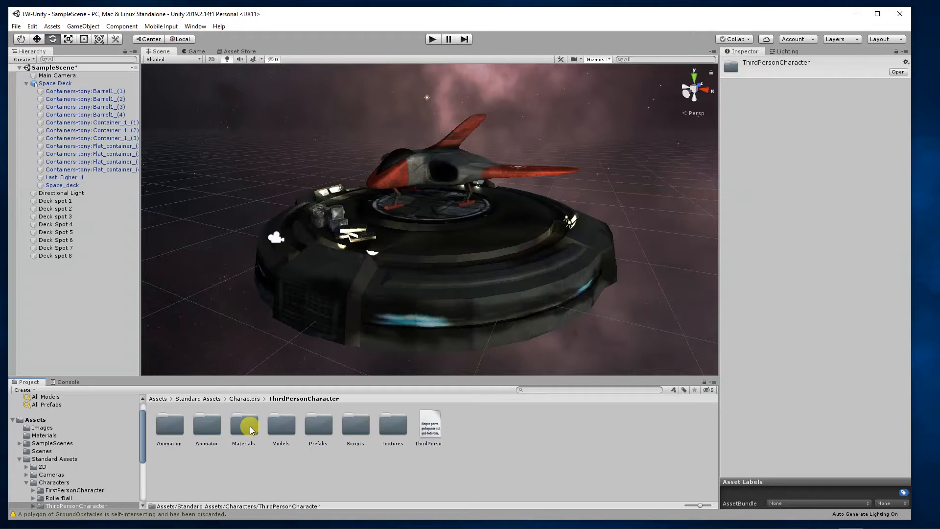
double_click(313, 421)
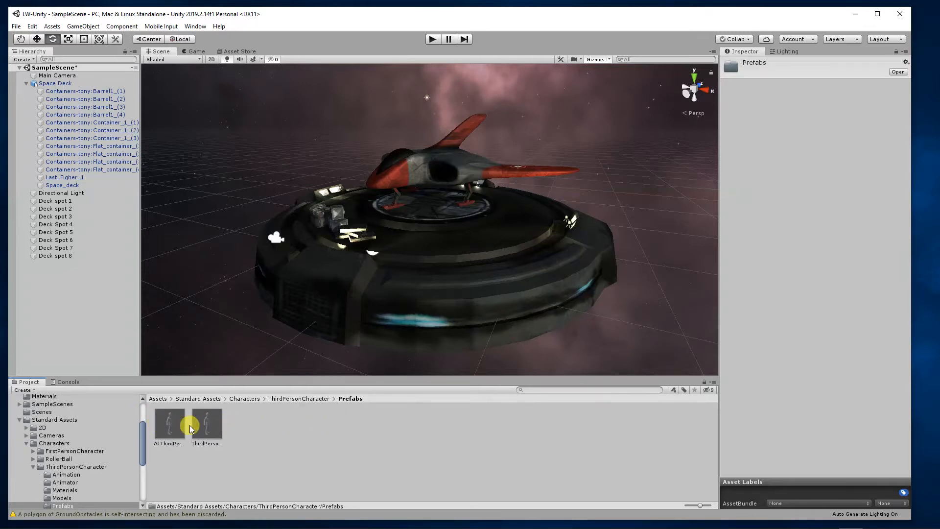
Add the ThirdPersonController prefab to the scene and move it onto the deck at about X 2.98, Y 3.02, Z -10.44
left_click_drag(210, 425, 410, 284)
left_click_drag(410, 234, 409, 240)
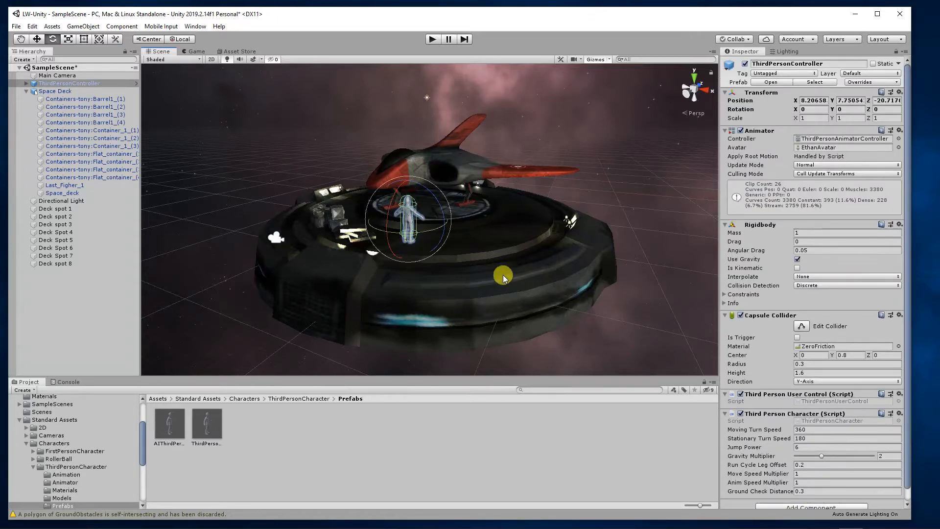
left_click_drag(514, 276, 454, 279, "alt")
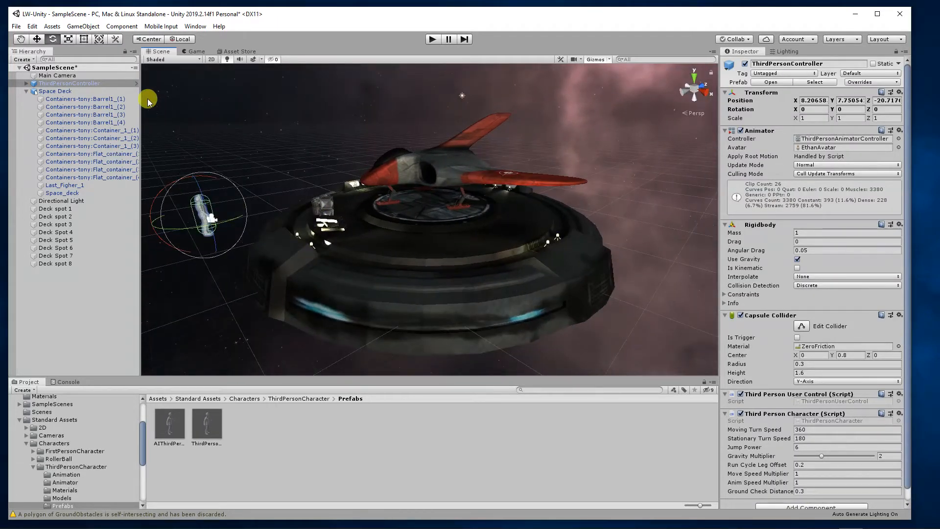
key("w")
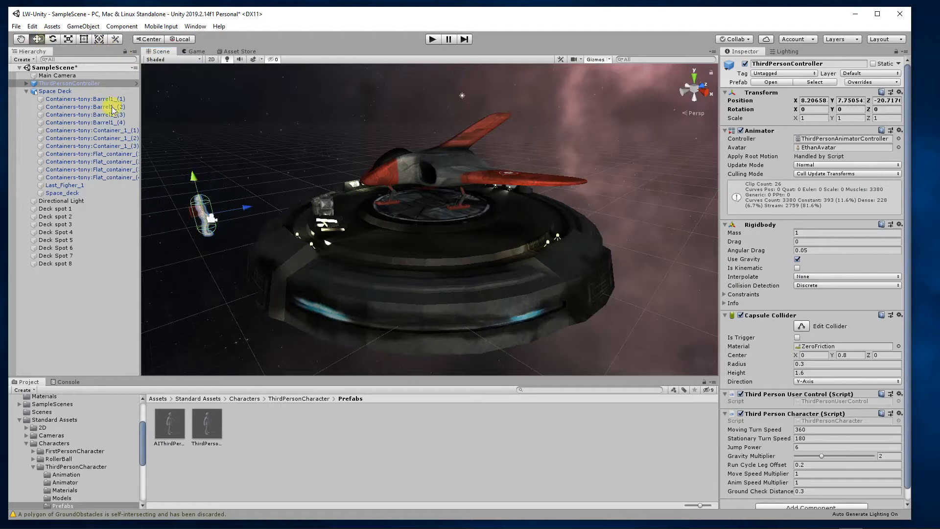
left_click_drag(236, 211, 373, 236)
left_click_drag(325, 287, 442, 299, "alt")
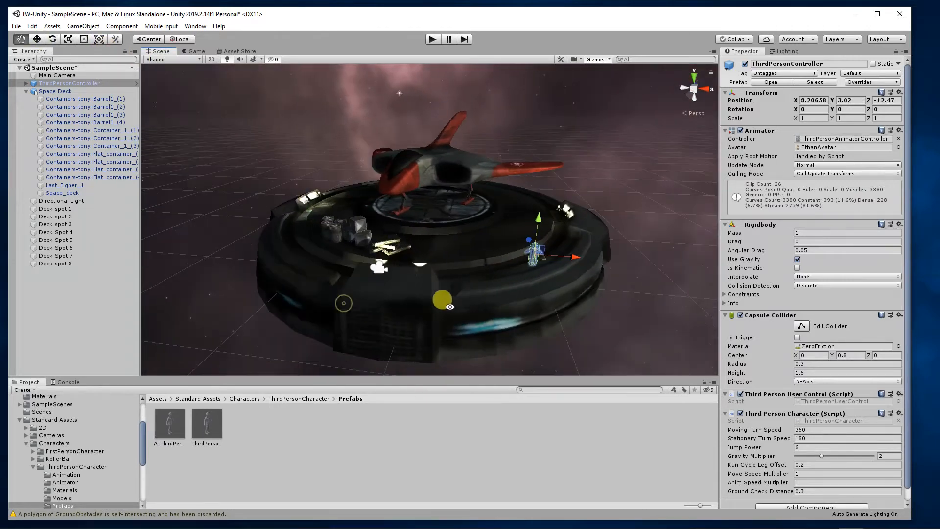
left_click_drag(571, 256, 456, 247)
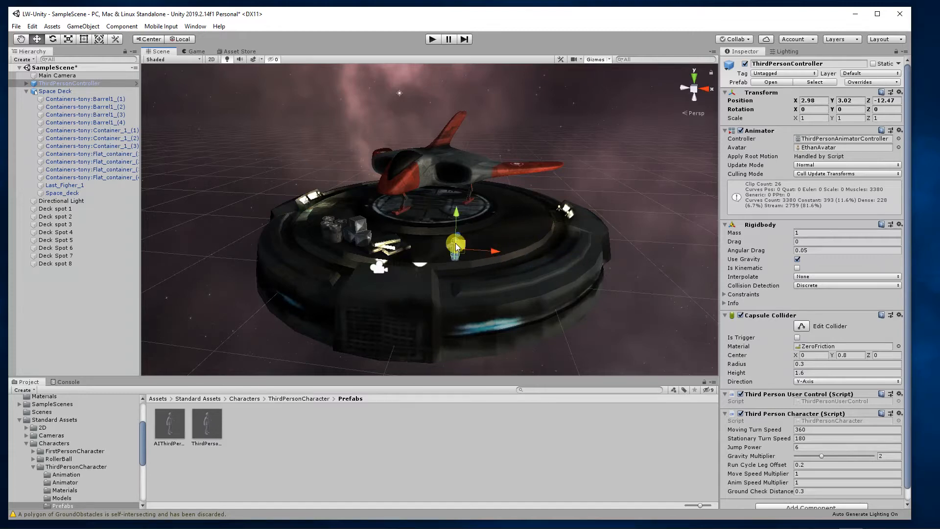
left_click_drag(585, 315, 428, 329, "alt")
left_click_drag(351, 227, 374, 216)
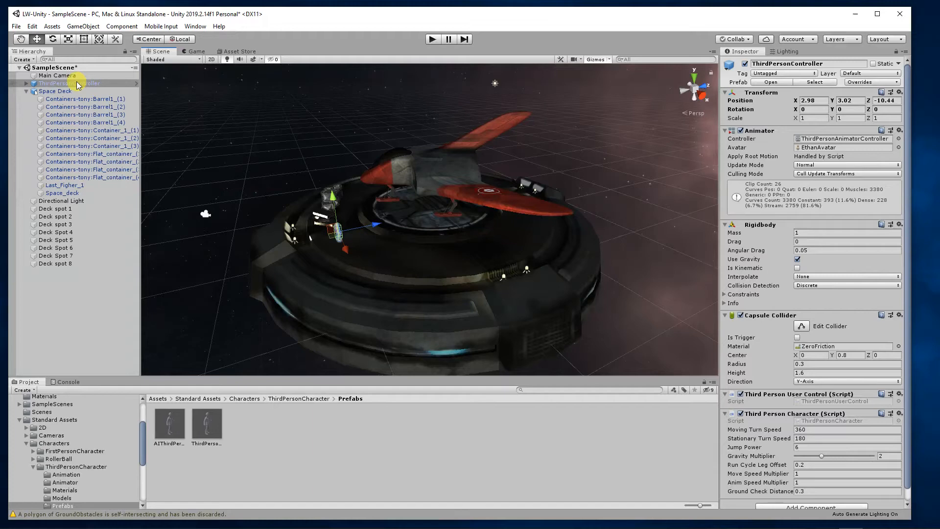
Lower the ThirdPersonController to about Y 2.601 so its feet stand on the deck surface
double_click(77, 83)
left_click_drag(510, 335, 479, 256, "alt")
left_click_drag(433, 188, 436, 221)
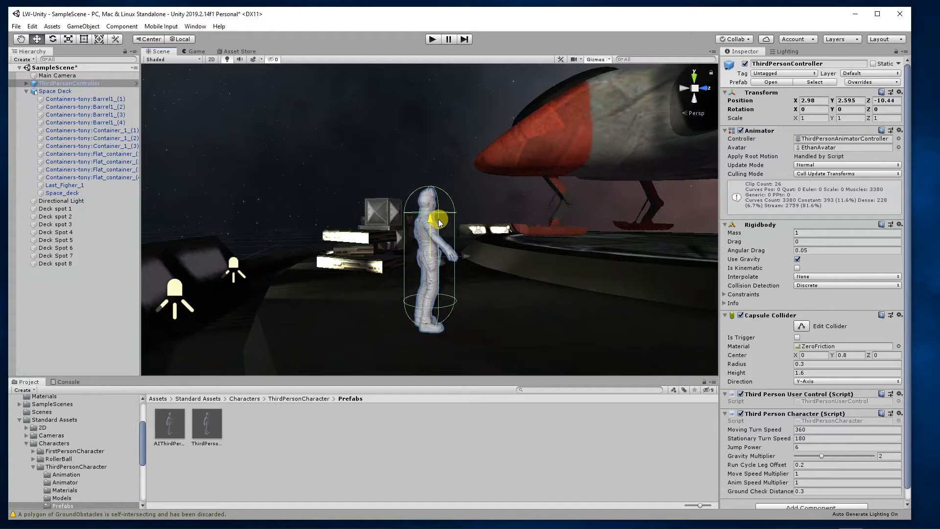
scroll(516, 302, "down", 2)
mouse_move(516, 302)
left_mouse_down("alt")
mouse_move(343, 300)
mouse_move(400, 317)
mouse_move(533, 300)
mouse_move(524, 288)
left_mouse_up("alt")
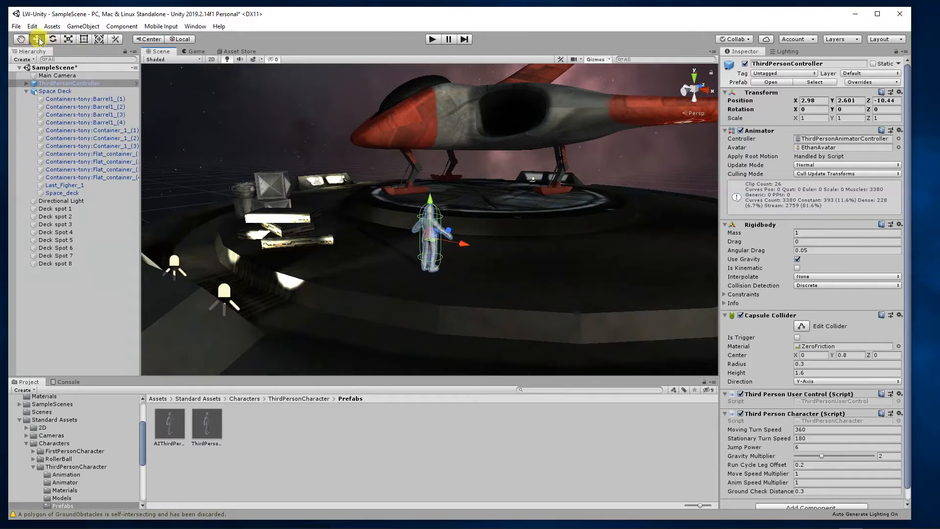
left_click(69, 39)
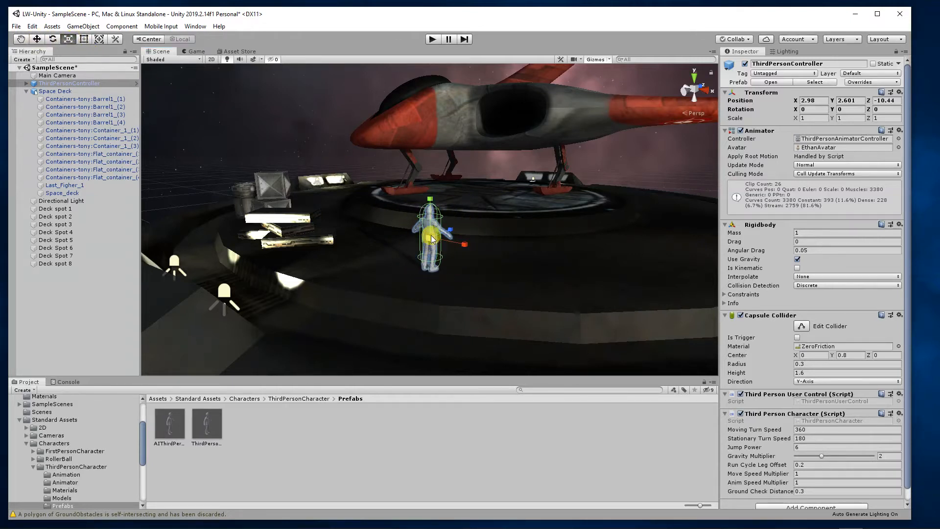
left_click(37, 39)
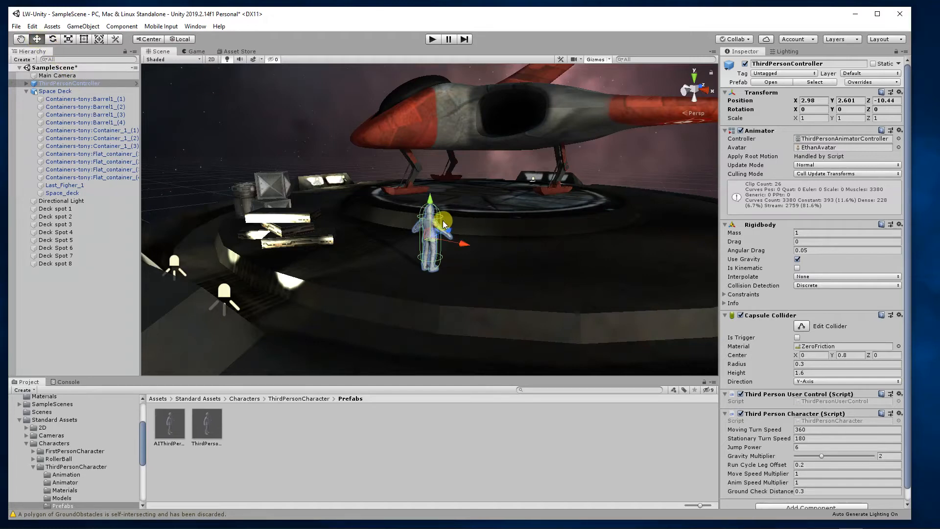
scroll(485, 240, "down", 10)
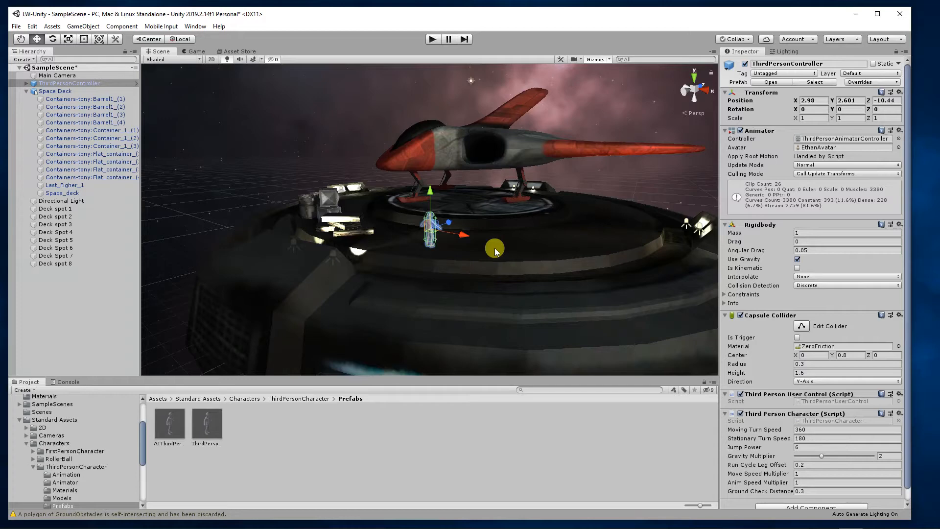
Enable Generate Colliders in the Space Deck model's import settings and apply the change
left_click(158, 398)
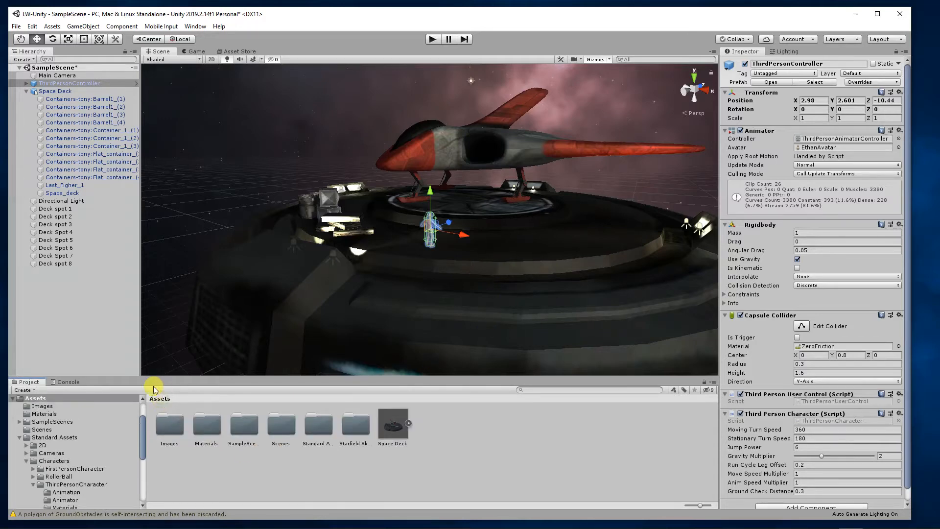
left_click(390, 427)
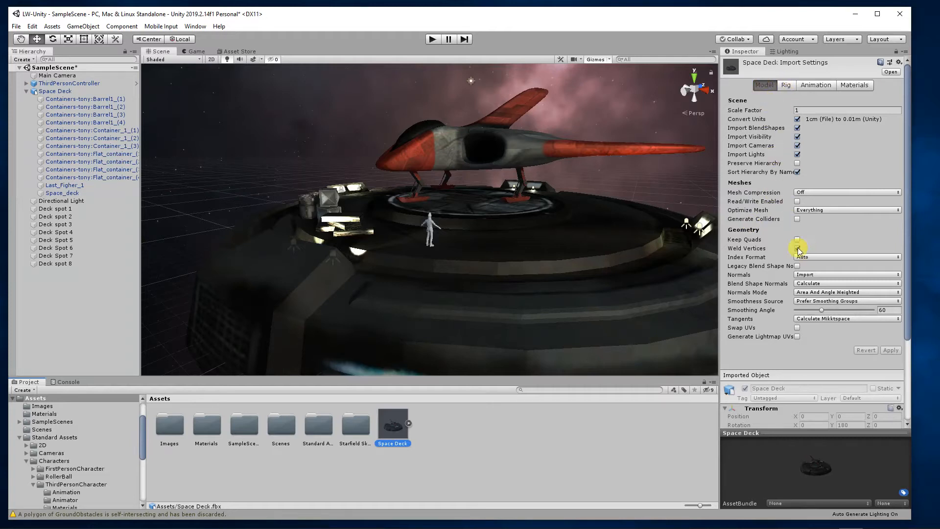
left_click(798, 219)
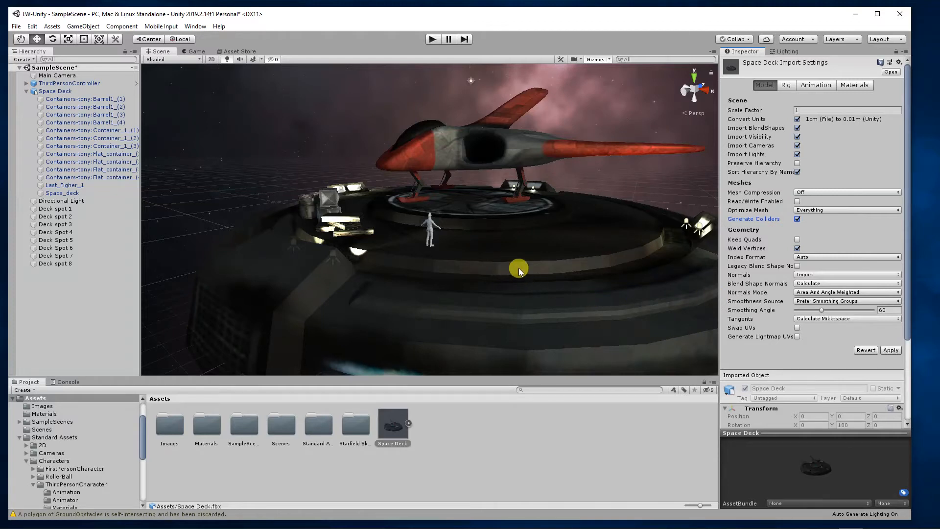
left_click(431, 222)
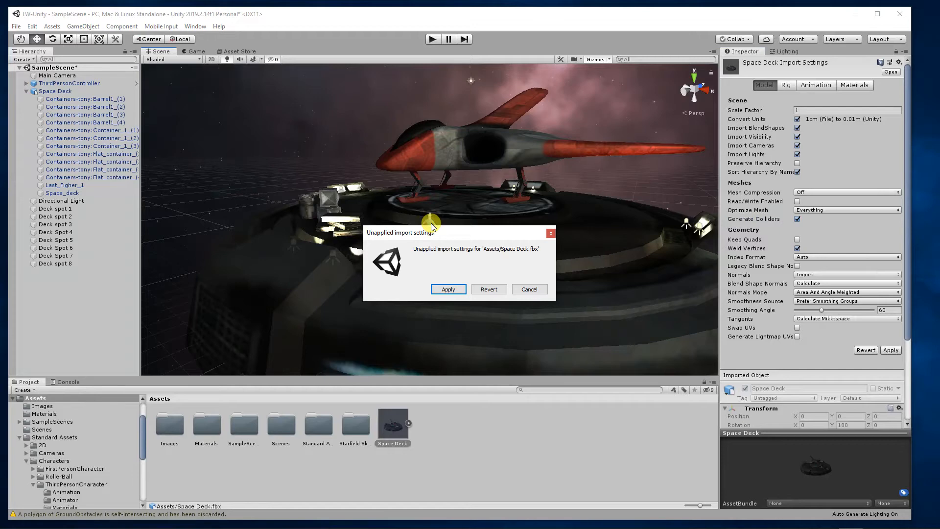
left_click(459, 289)
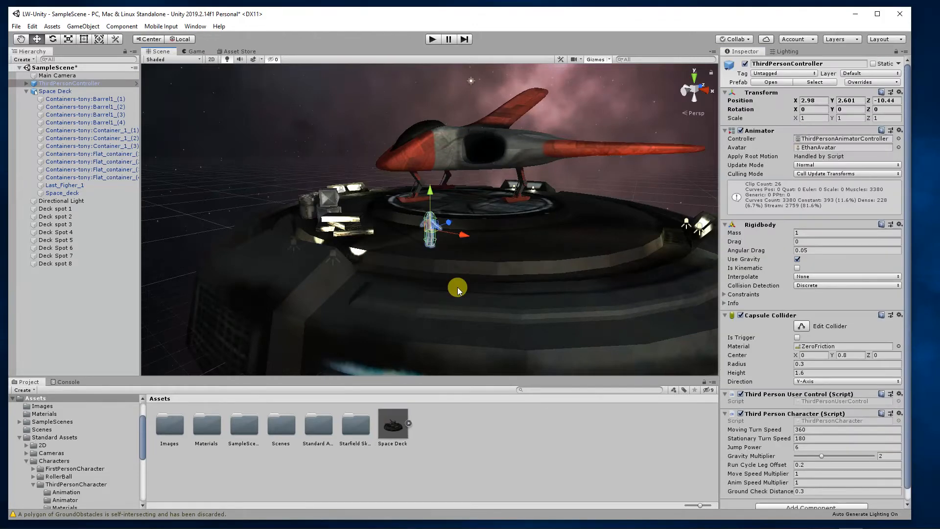
Play-test the scene by walking the character around the deck and up toward the spaceship, and stop play mode
left_click(434, 40)
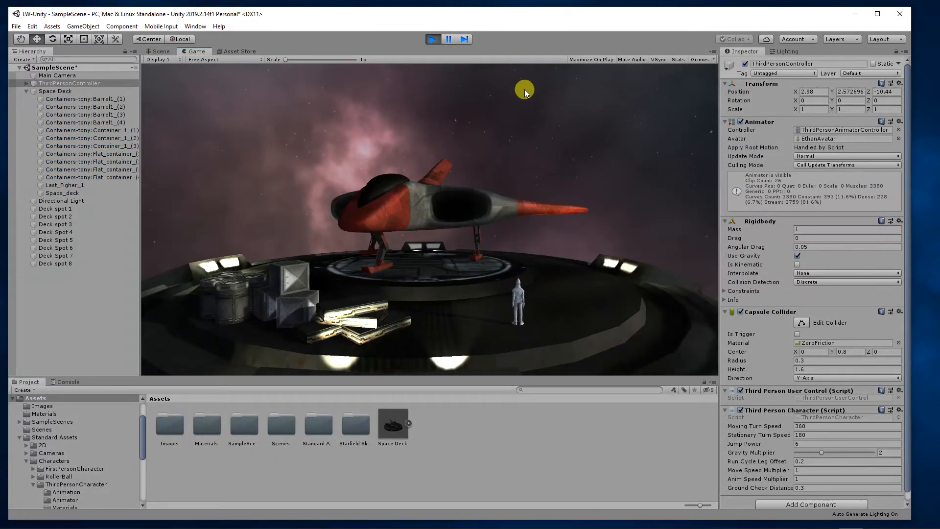
key("w")
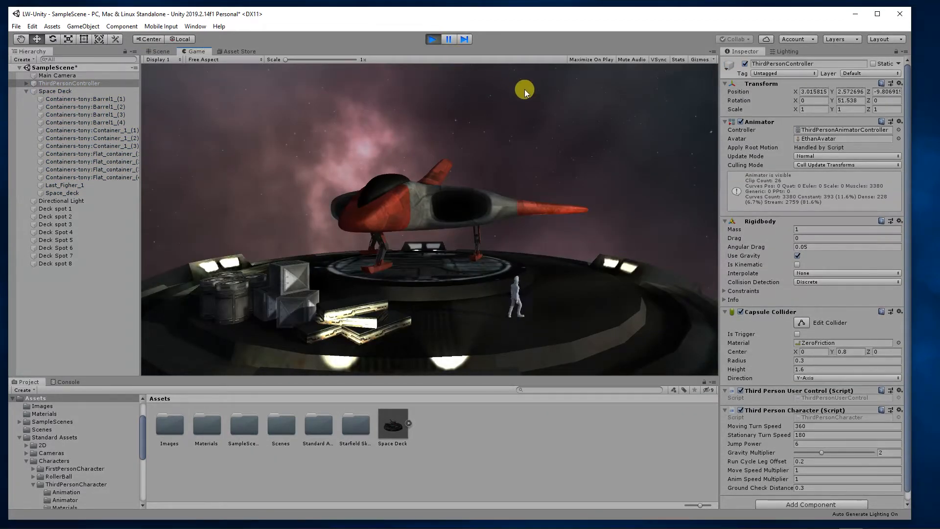
key("d")
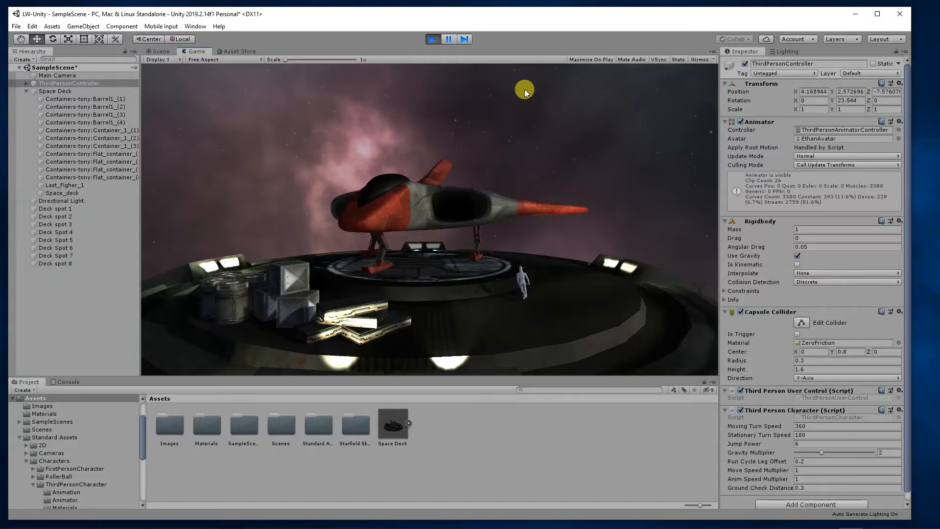
key("d")
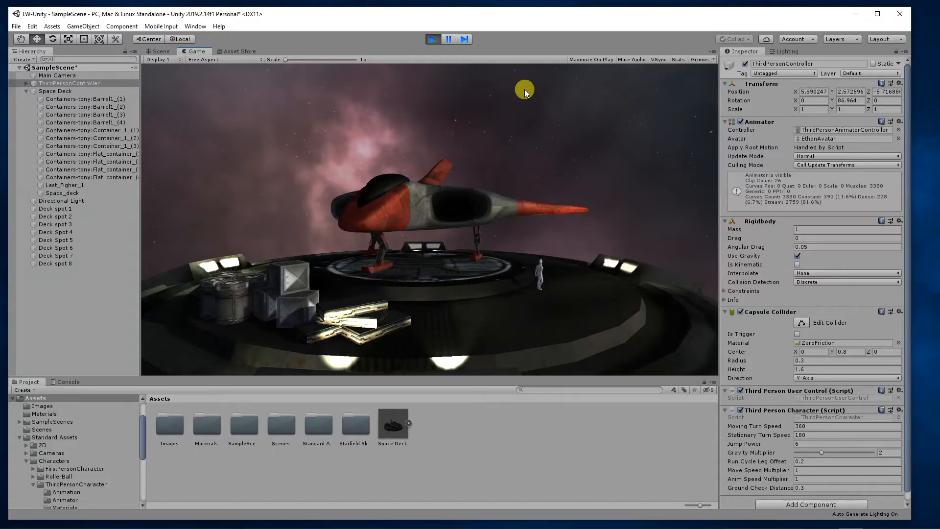
key("a")
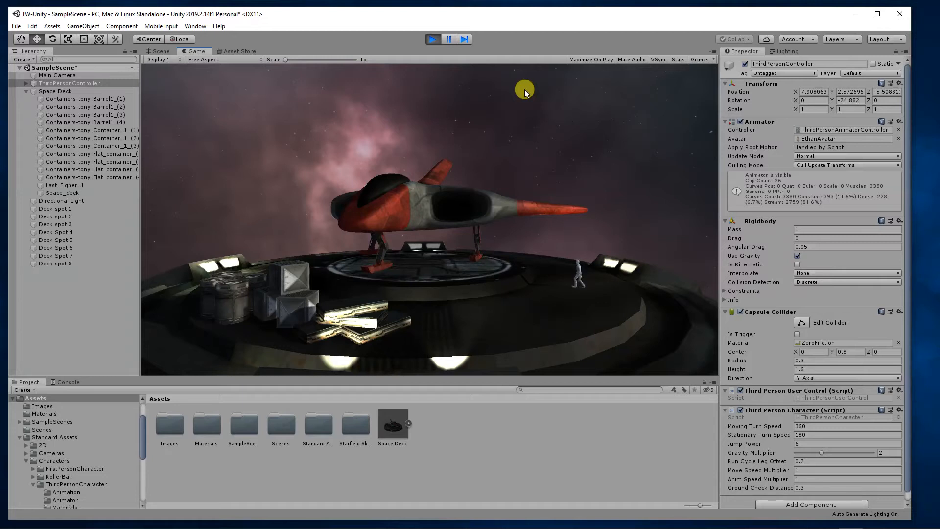
key("w")
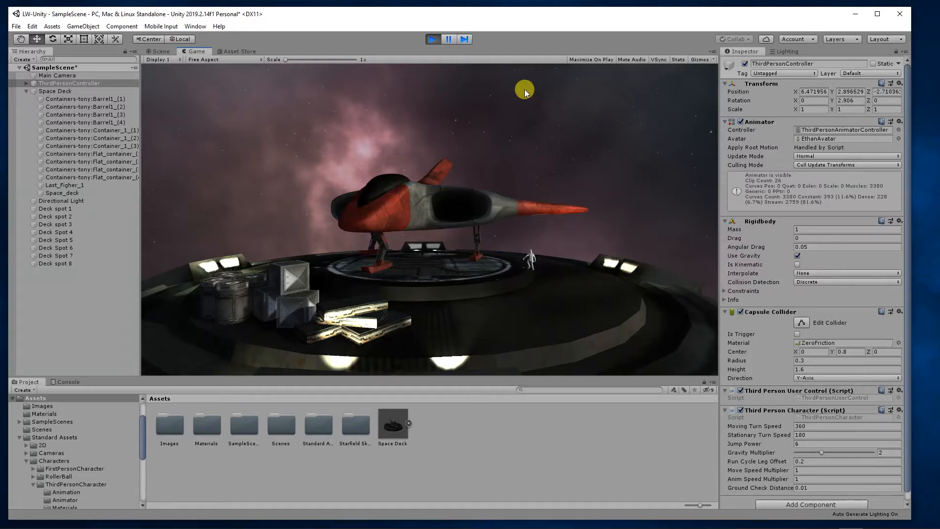
key("a")
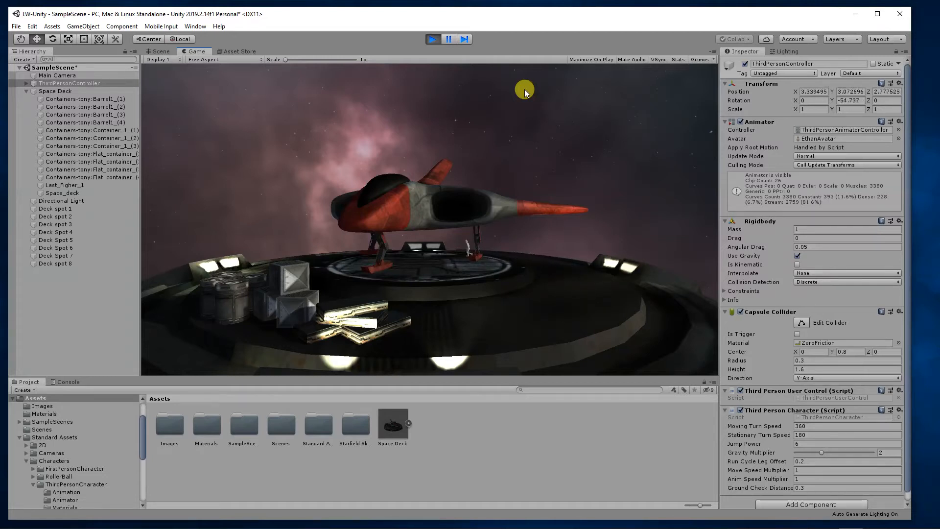
key("s")
key("w")
key("d")
key("s")
left_click(431, 40)
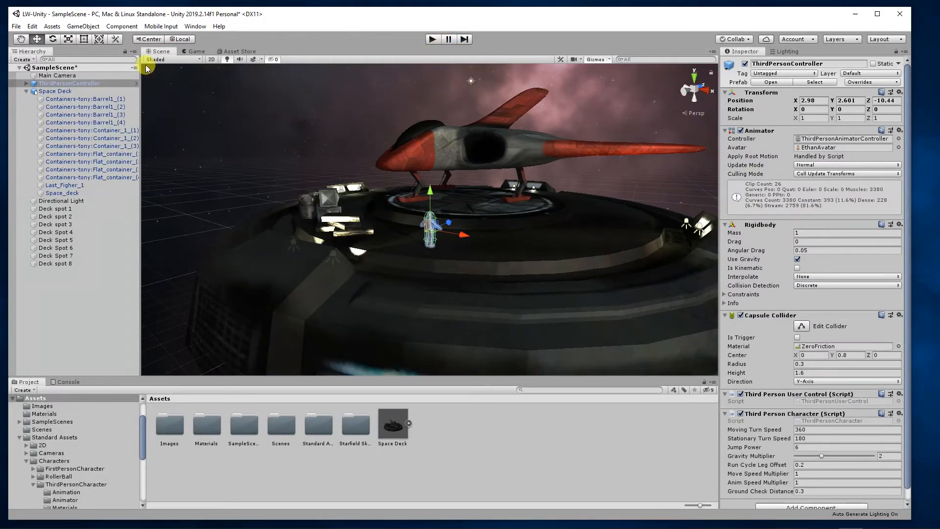
Add a Smooth Follow component to the Main Camera and set its Rotation Damping and Height Damping to 2
left_click(56, 75)
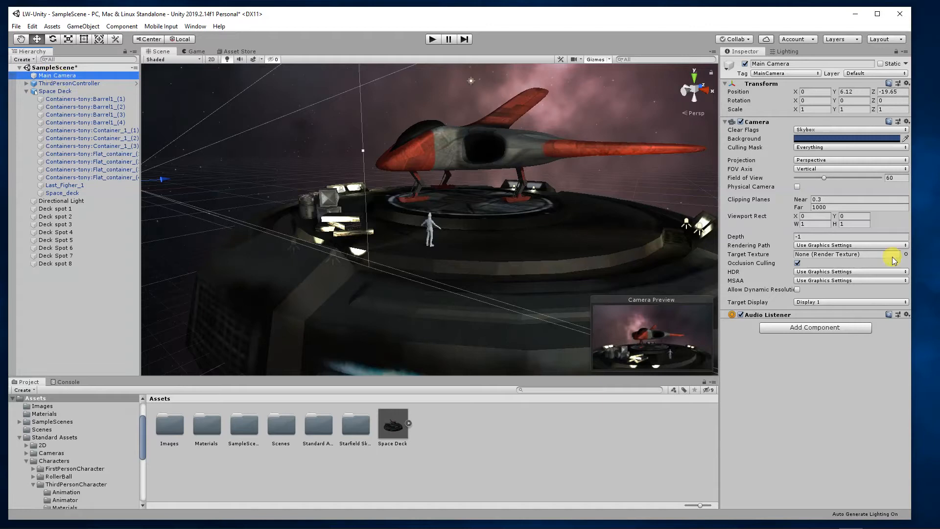
left_click(807, 328)
type("sm0")
key("BackSpace")
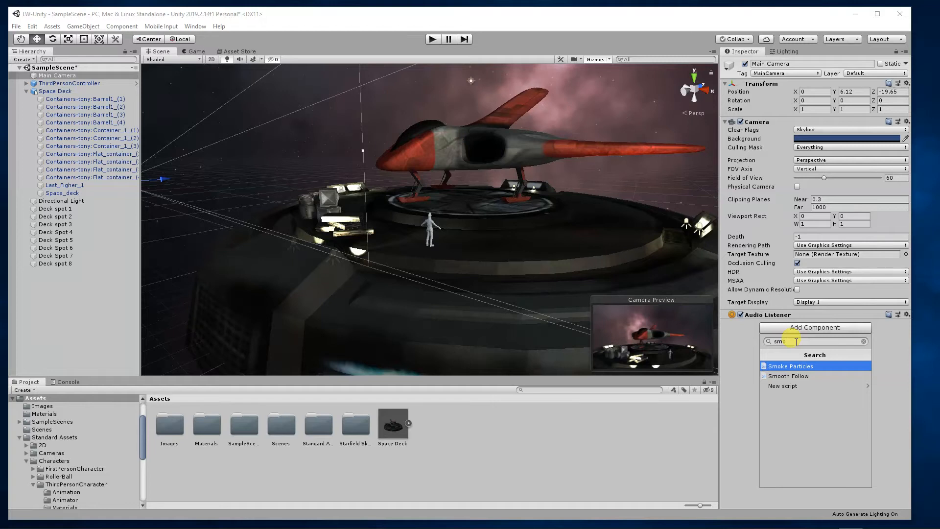
left_click(799, 379)
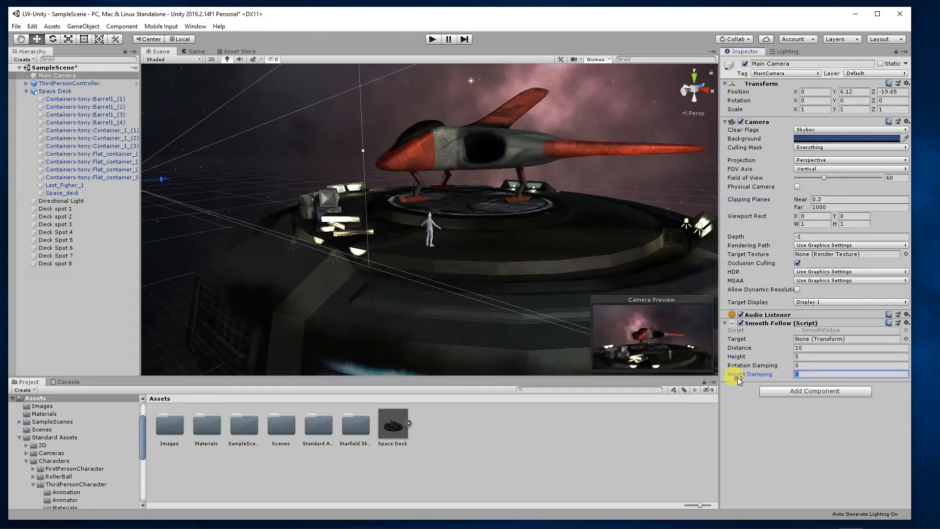
left_click(785, 365)
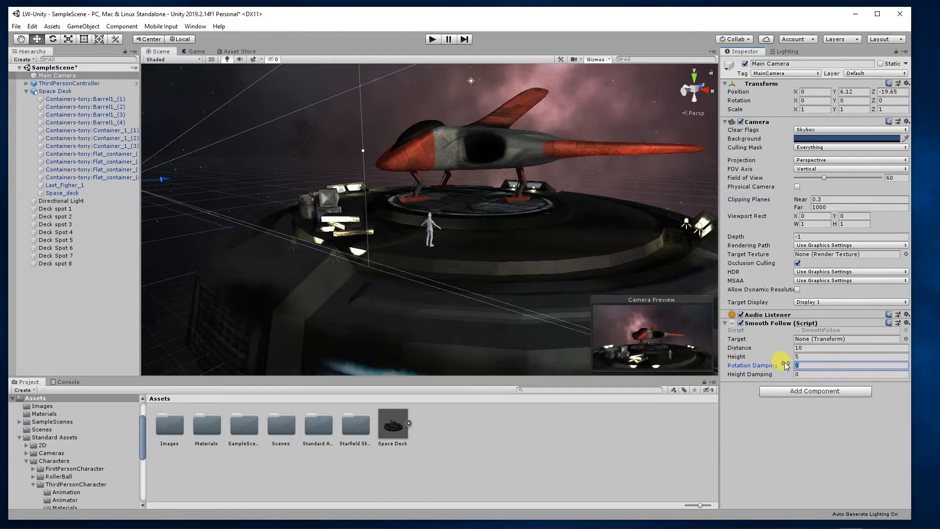
left_click(778, 374)
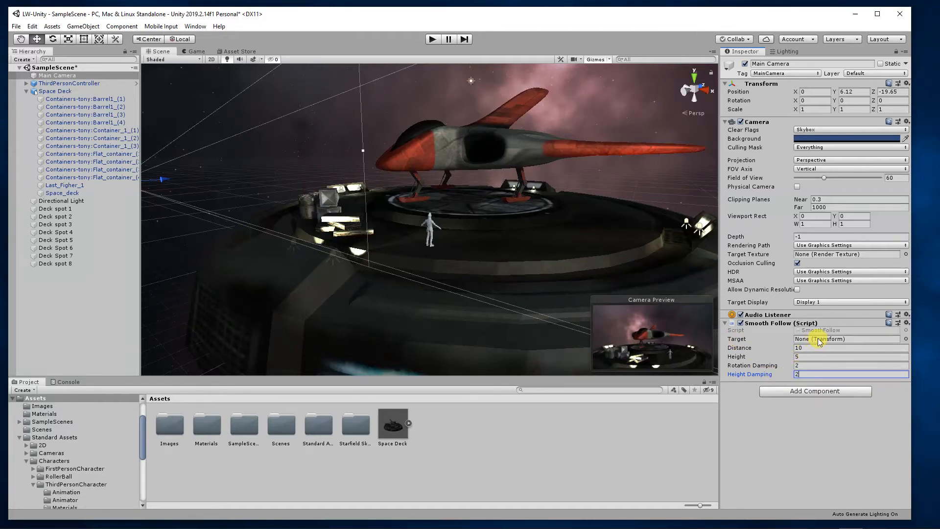
Assign the ThirdPersonController as the target of the Main Camera's Smooth Follow component
left_click(74, 84)
left_click_drag(66, 82, 94, 81)
scroll(796, 420, "down", 1)
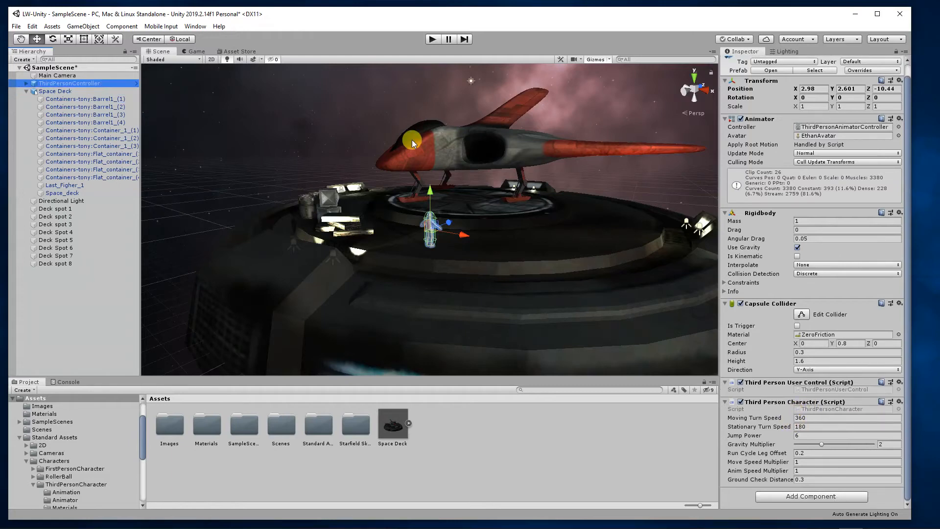
left_click(49, 75)
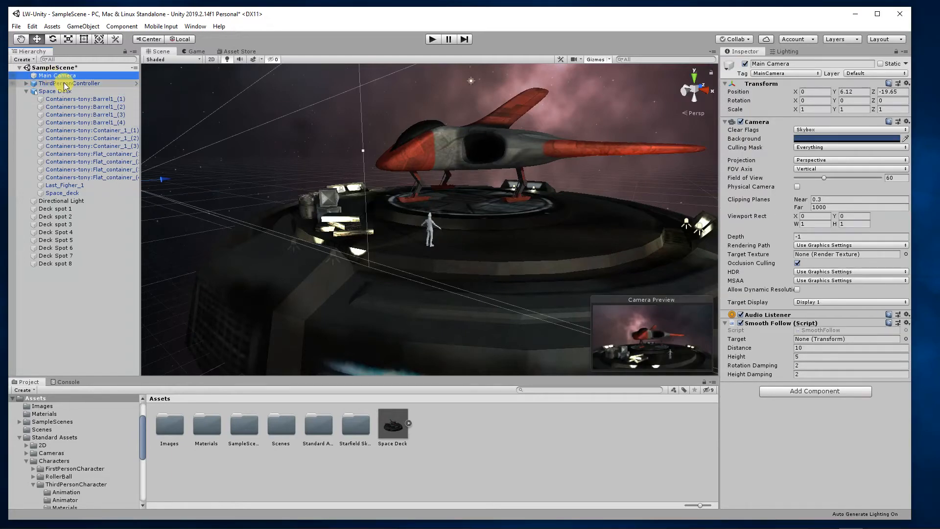